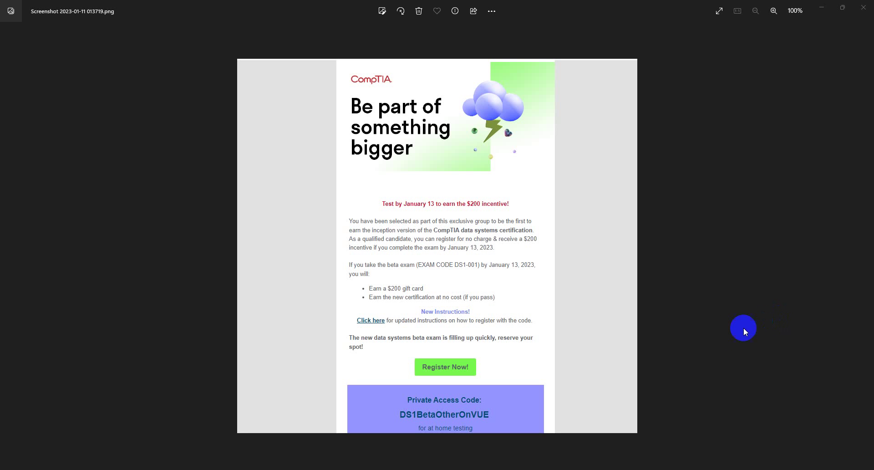
Step: Bring Chrome forward and look over the CompTIA sign-in and sign-up tabs
mouse_move(502, 469)
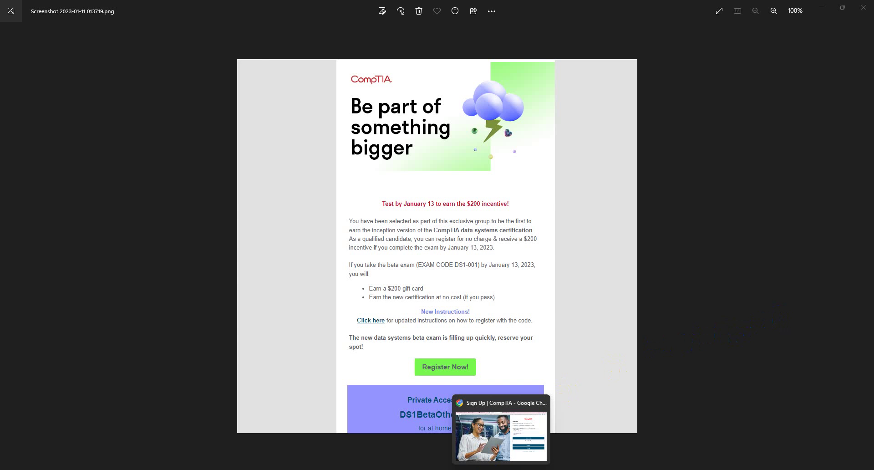
left_click(501, 432)
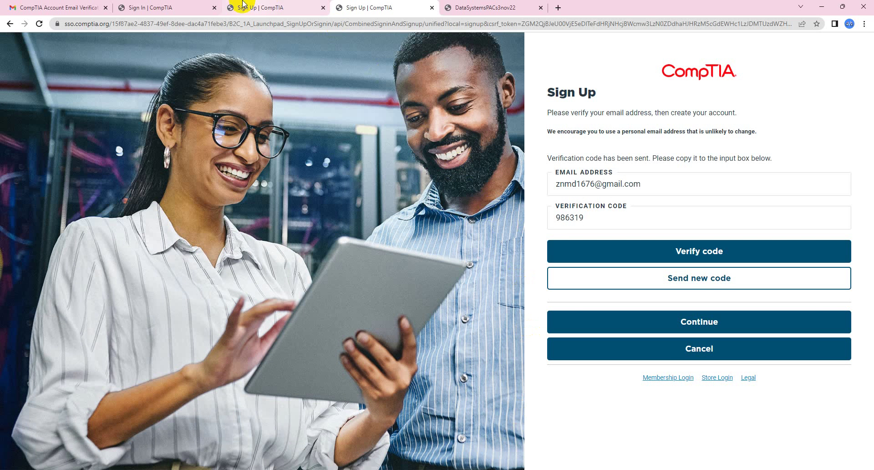
left_click(182, 5)
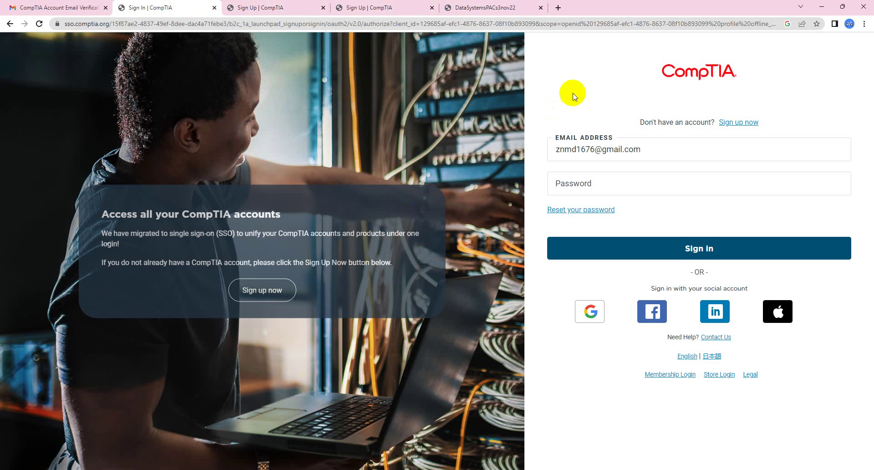
left_click(250, 7)
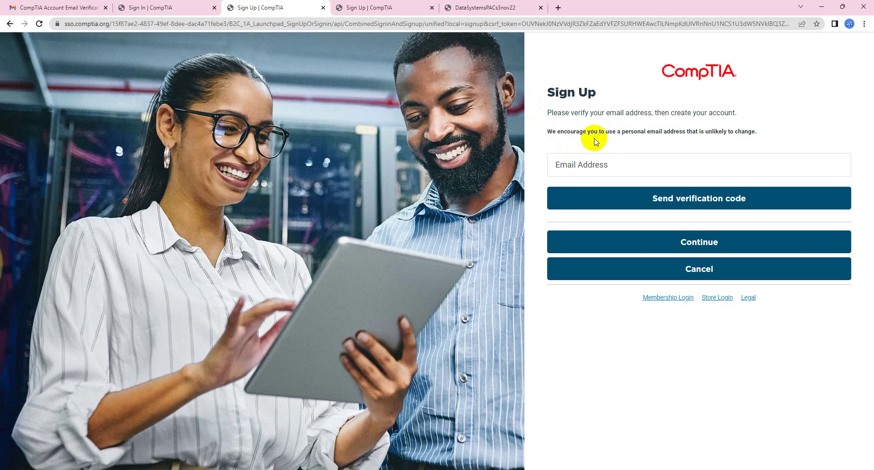
left_click(367, 8)
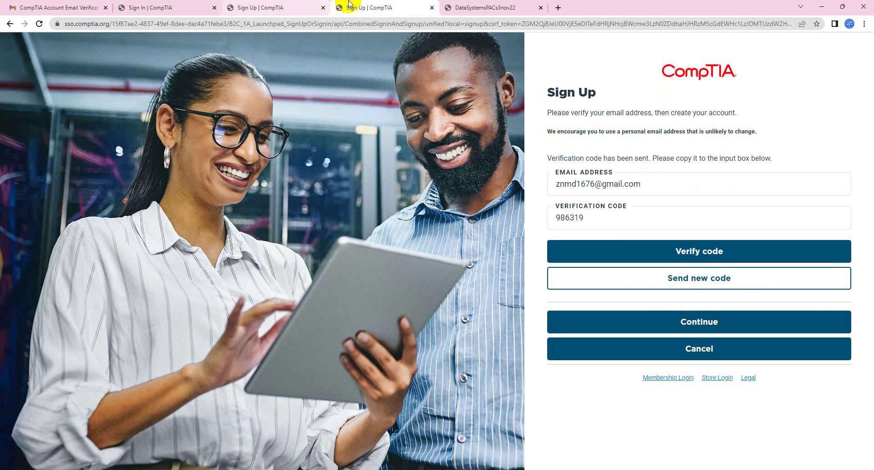
left_click(191, 6)
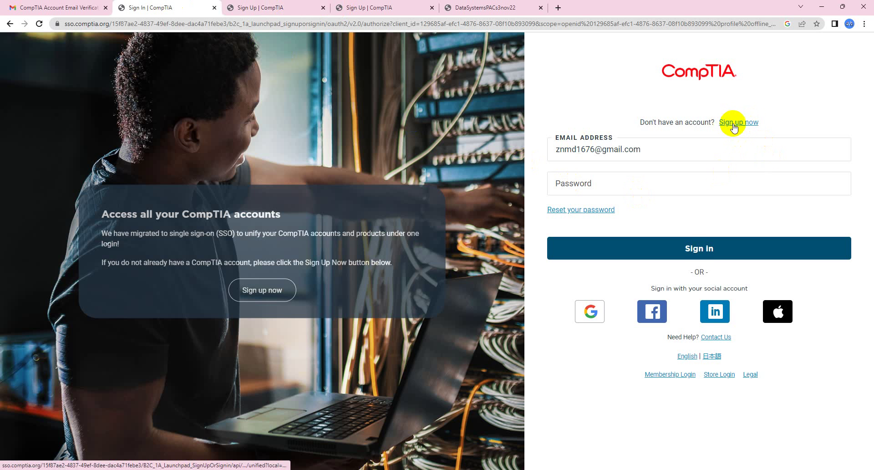
left_click(255, 7)
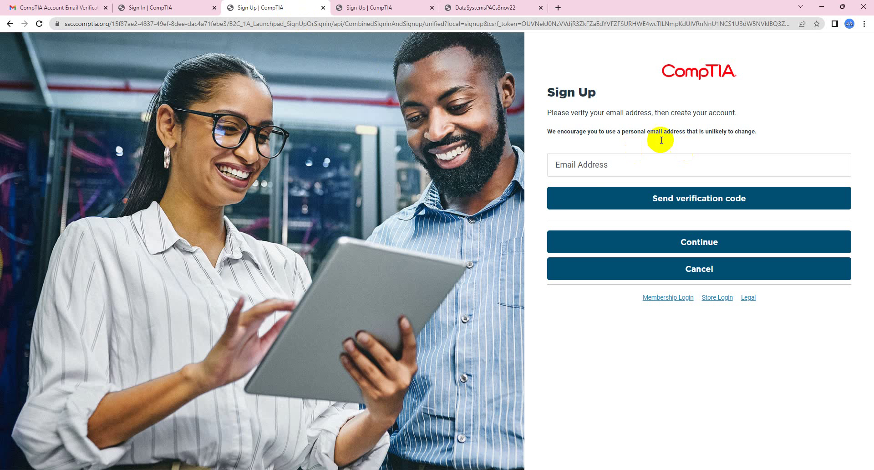
Step: Check the code against the Gmail verification email, verify it and continue sign-up
left_click(599, 168)
left_click(670, 141)
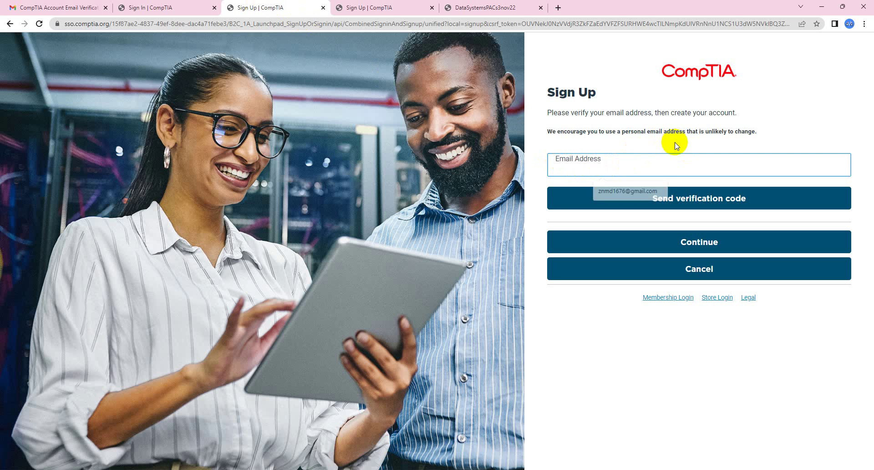
left_click(368, 6)
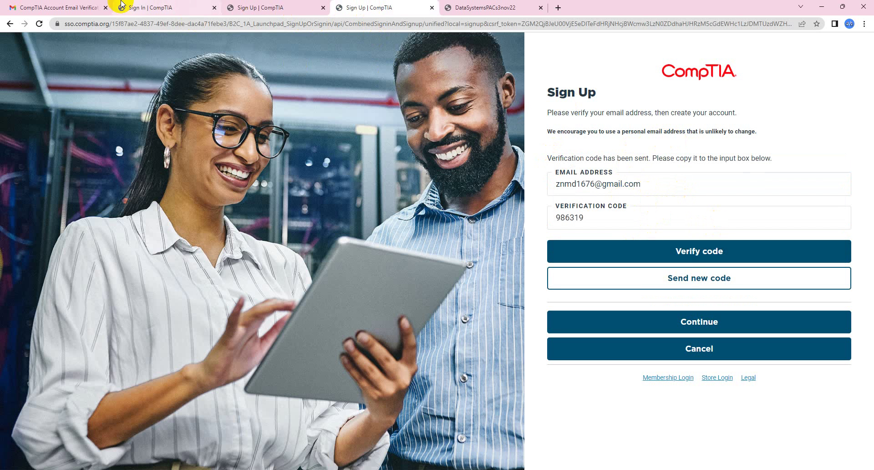
left_click(91, 6)
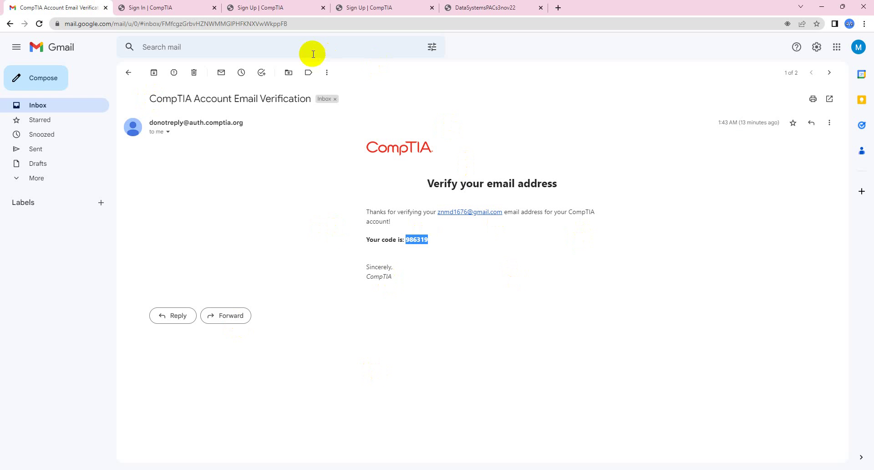
left_click(360, 6)
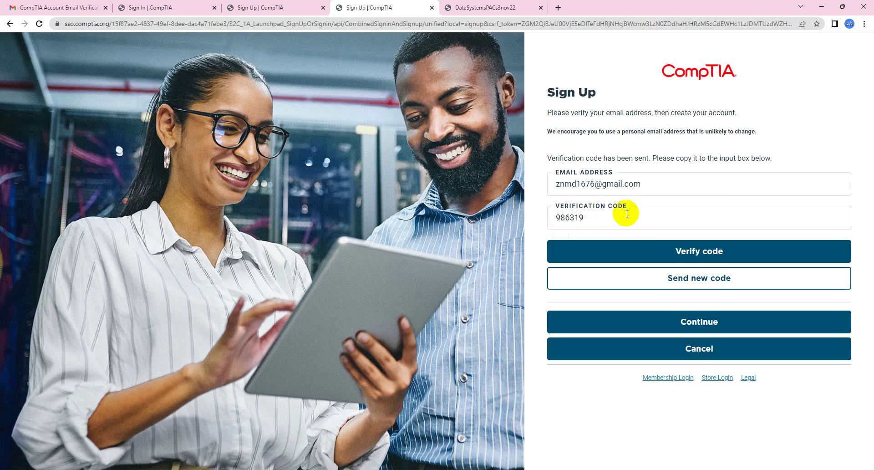
left_click(641, 251)
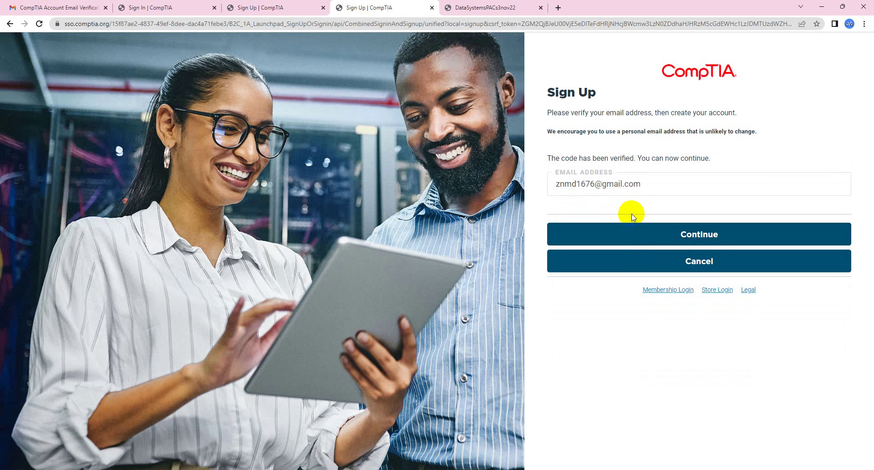
left_click(639, 229)
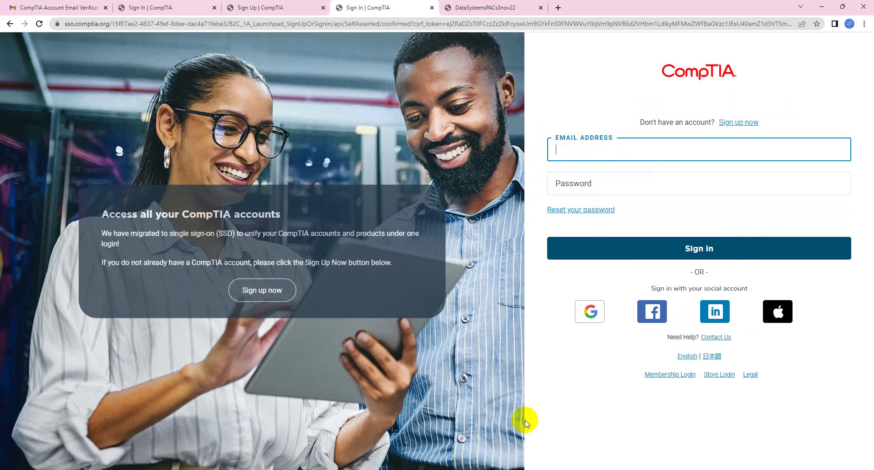
Step: Sign in to CompTIA and choose Schedule Now to launch exam scheduling on Pearson VUE
mouse_move(502, 469)
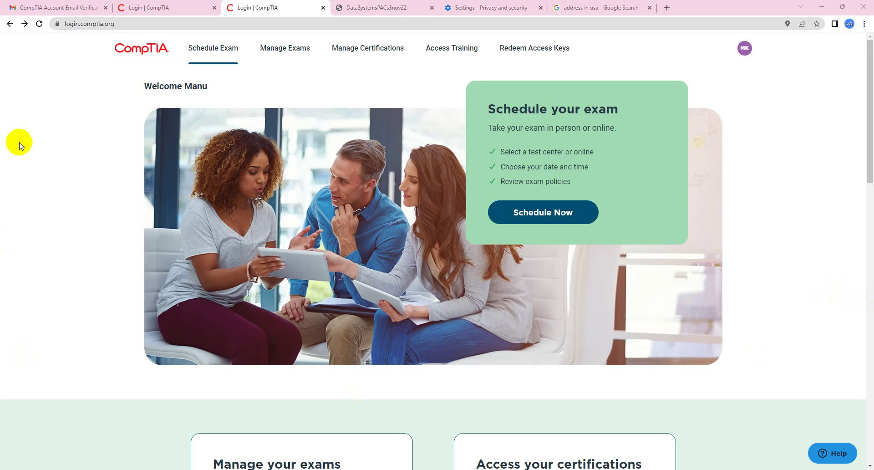
left_click(232, 151)
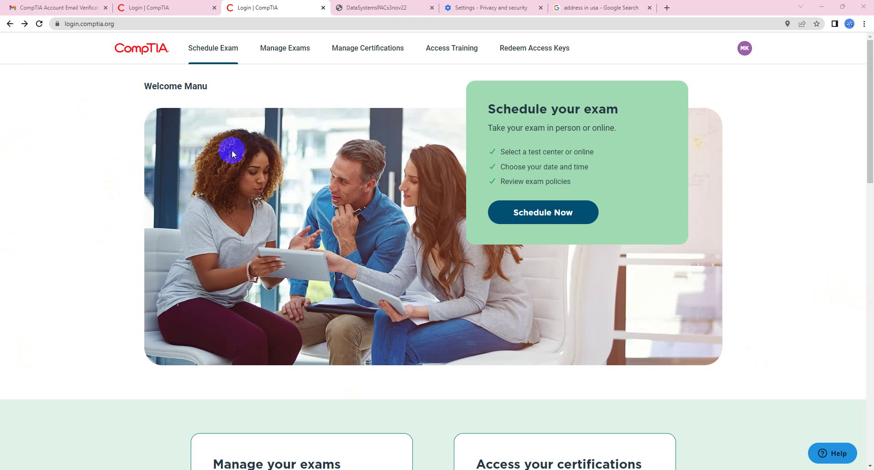
left_click(541, 218)
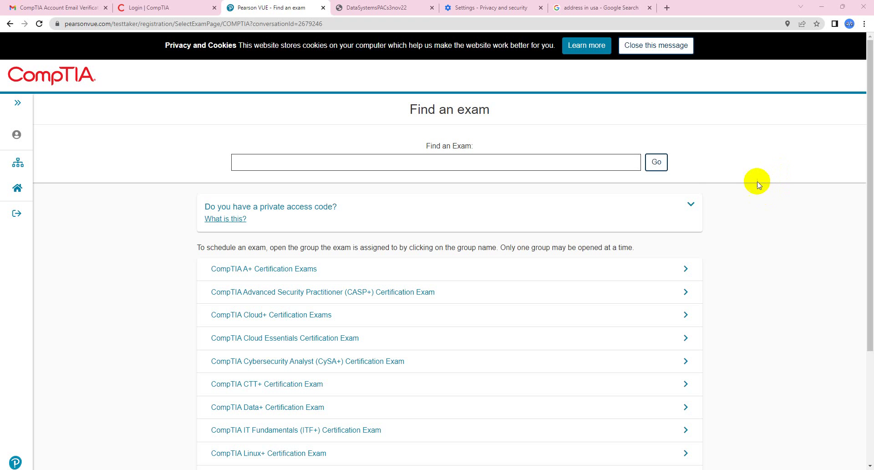
Step: Submit the pasted private access code and select the DS1-001 Data Systems Certification Beta Exam
left_click(692, 205)
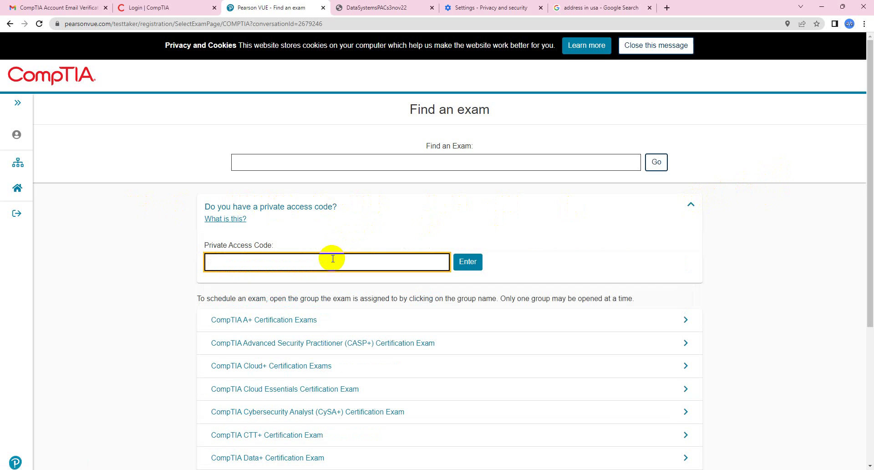
key("ctrl+v")
left_click(475, 266)
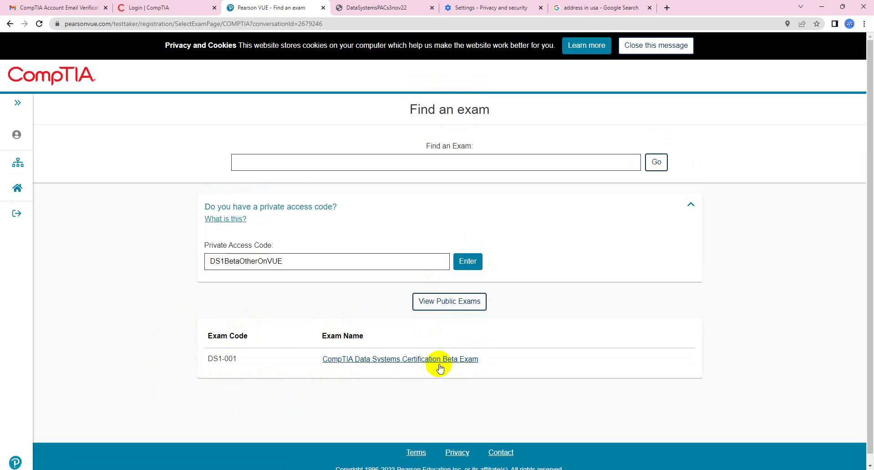
left_click(371, 360)
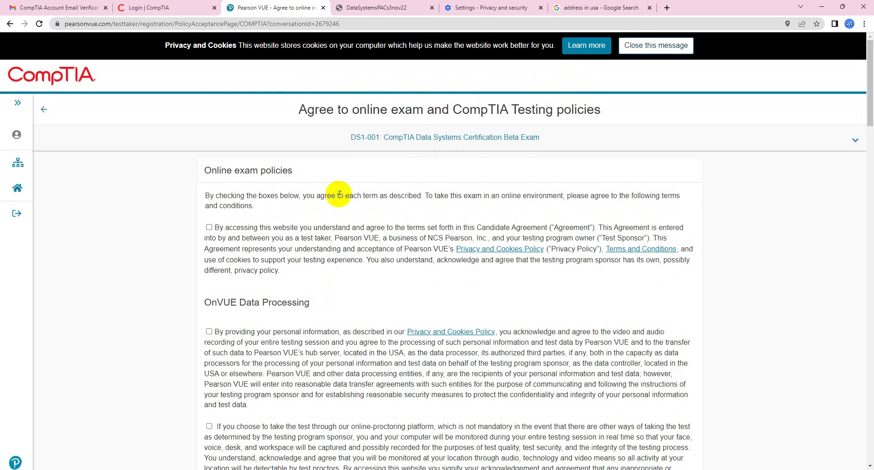
Step: Accept the candidate agreement, OnVUE data processing, monitoring, third-party prohibition and limited license terms
left_click(263, 233)
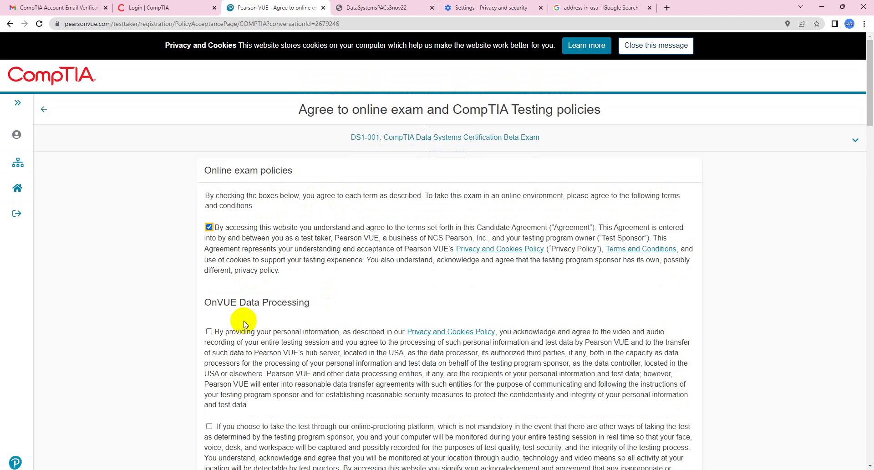
left_click(240, 335)
left_click(229, 426)
scroll(233, 314, "down", 1)
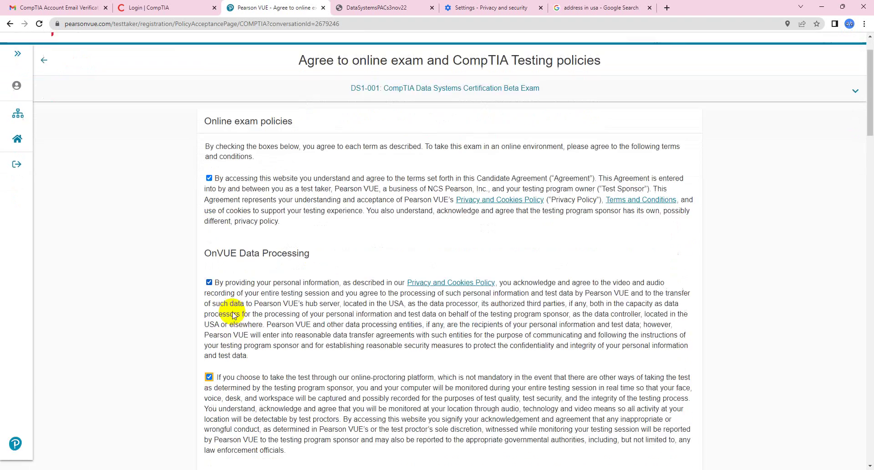
scroll(233, 314, "down", 6)
left_click(230, 241)
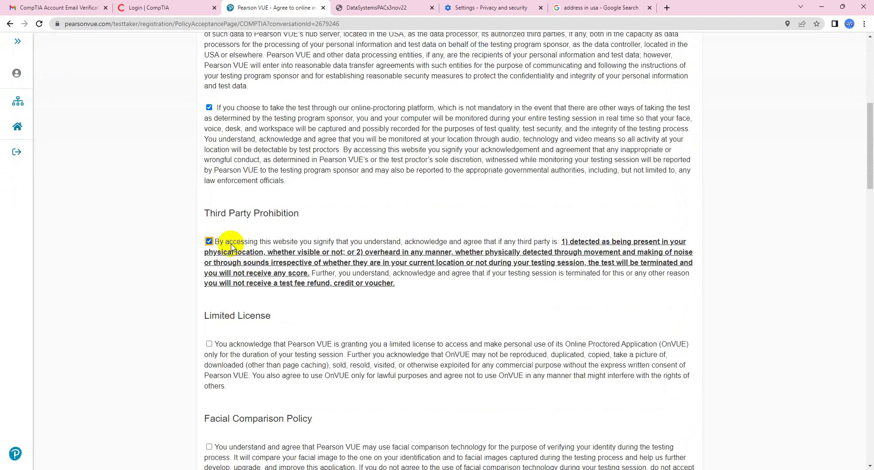
left_click(226, 342)
Step: Accept the Facial Comparison Policy, agree to all policies, and confirm English as proctor language
scroll(230, 319, "down", 4)
left_click(234, 278)
scroll(234, 284, "down", 4)
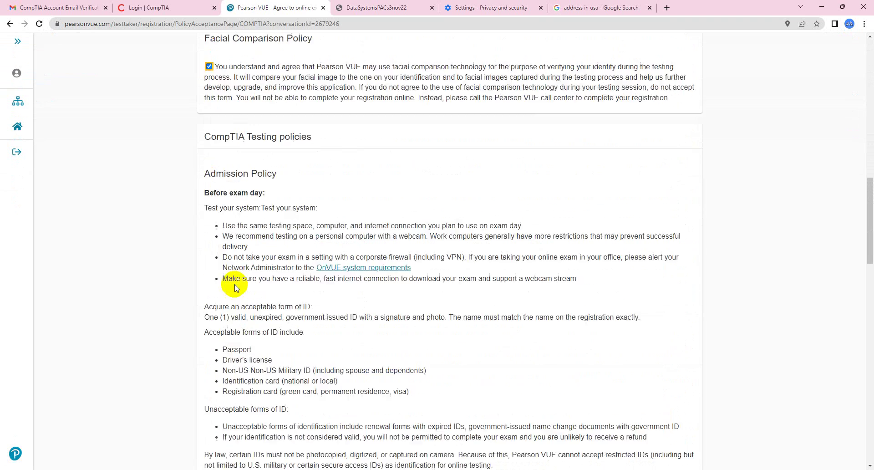
scroll(234, 285, "down", 20)
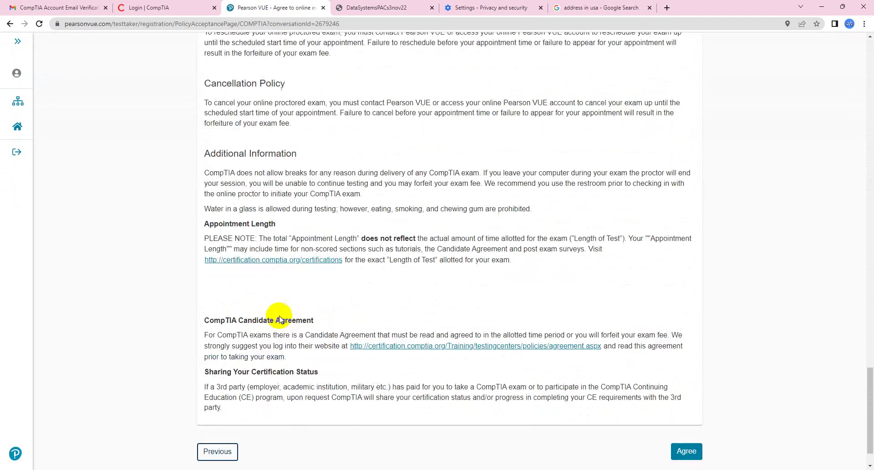
scroll(279, 319, "down", 1)
left_click(684, 405)
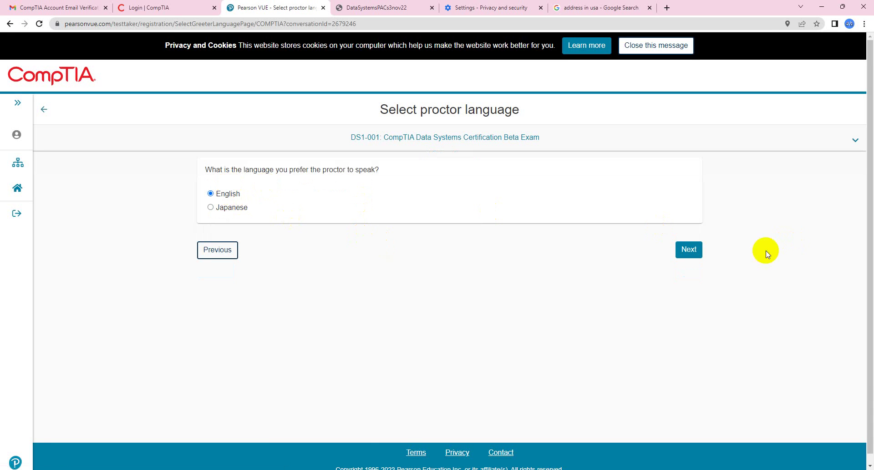
left_click(688, 249)
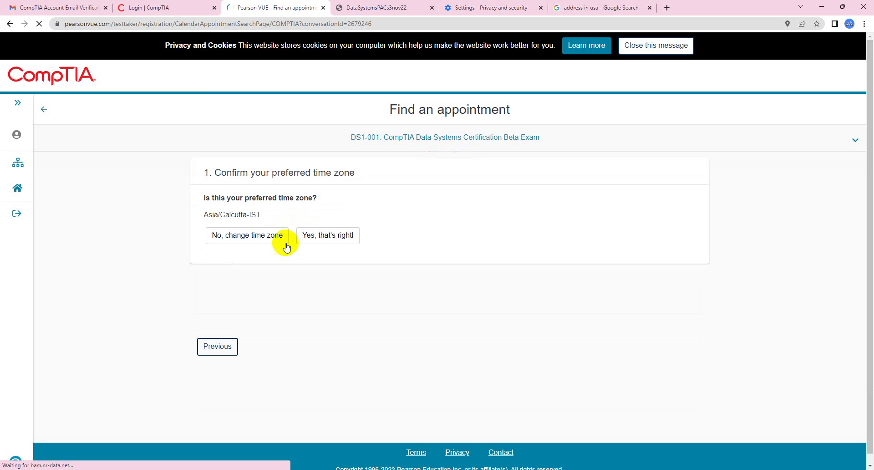
Step: Confirm the Asia/Calcutta-IST time zone and pick Friday, January 13 as the exam date
left_click(328, 235)
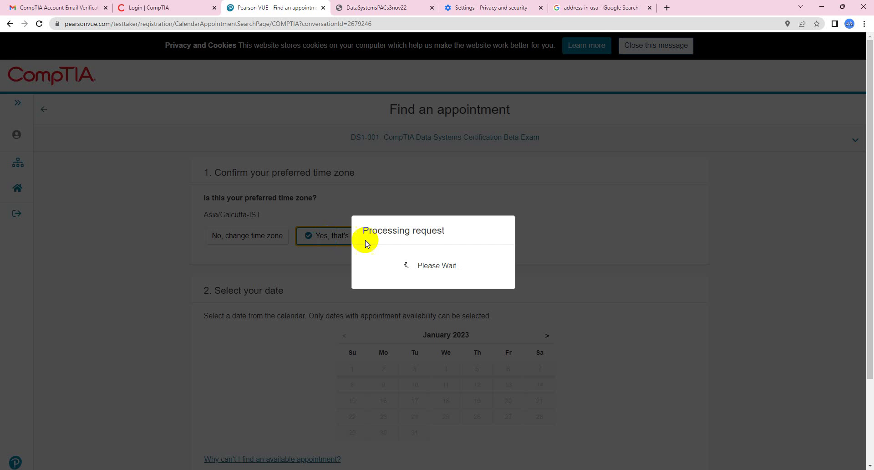
scroll(496, 255, "down", 3)
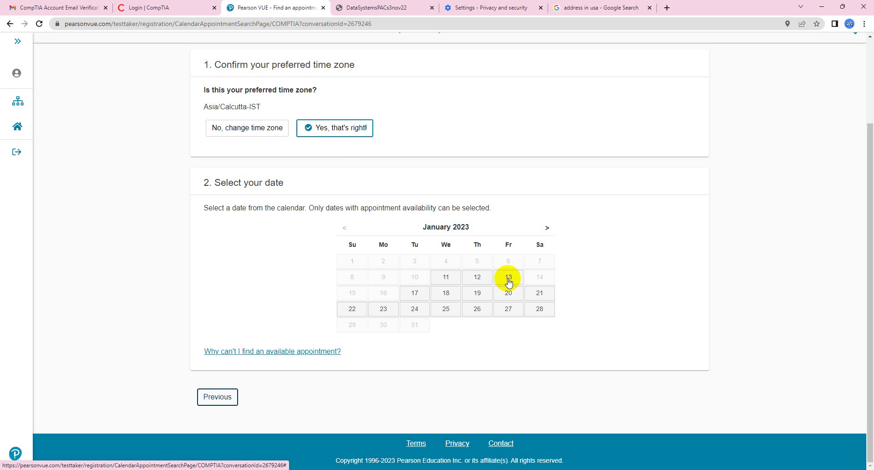
left_click(508, 278)
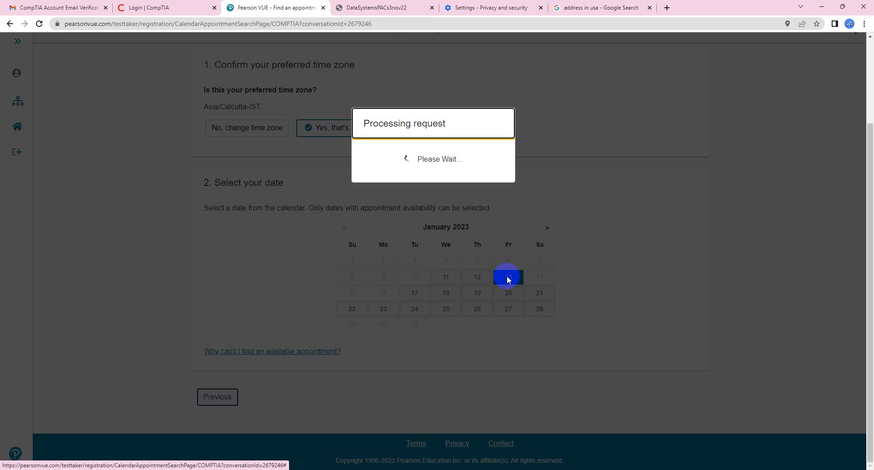
scroll(496, 264, "down", 4)
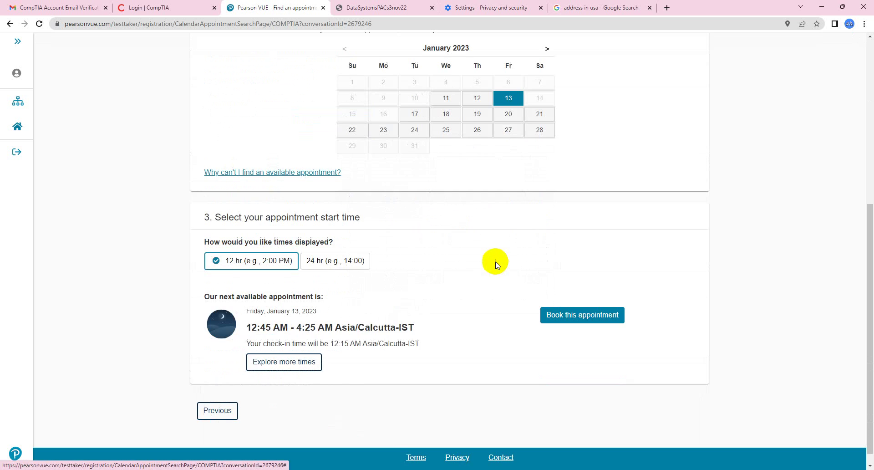
scroll(497, 264, "down", 1)
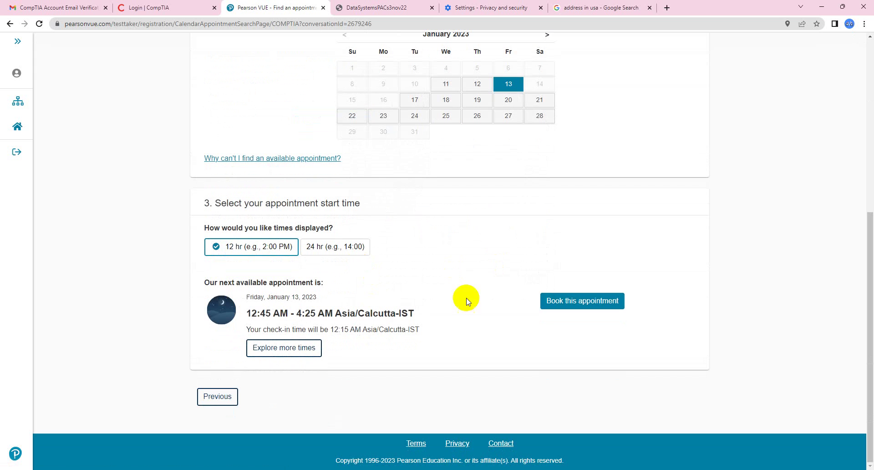
Step: Expand all start-time ranges for that day and choose the 9:15 AM slot
left_click(288, 349)
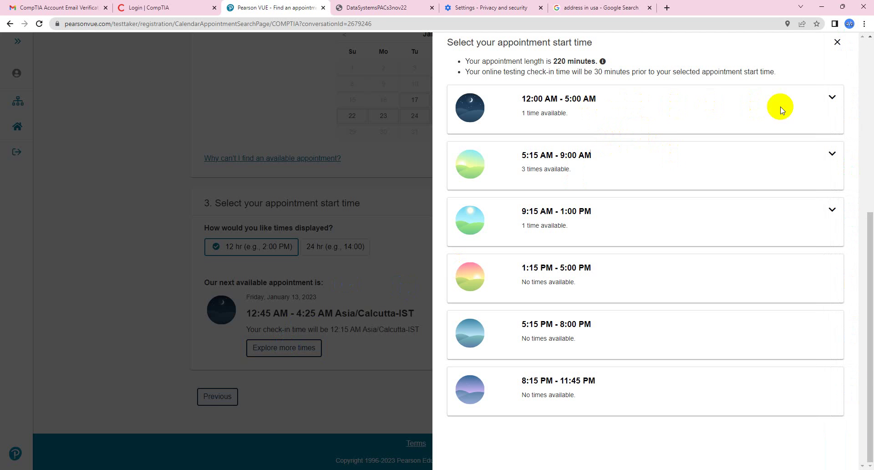
left_click(832, 97)
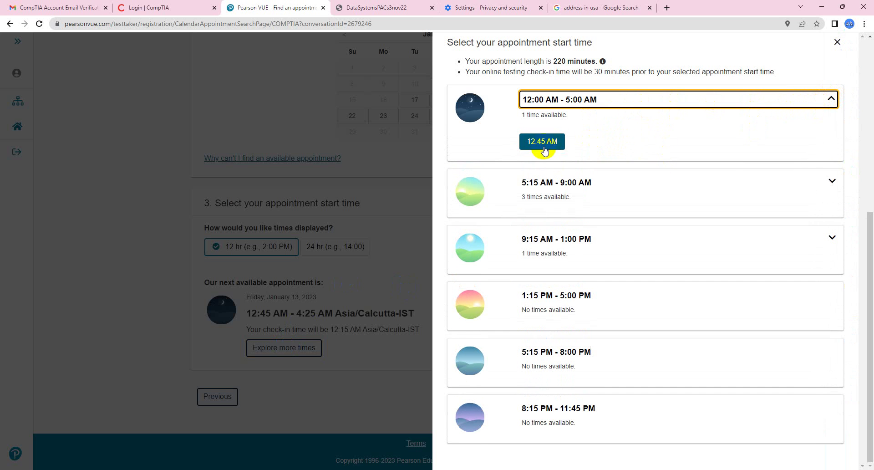
left_click(832, 182)
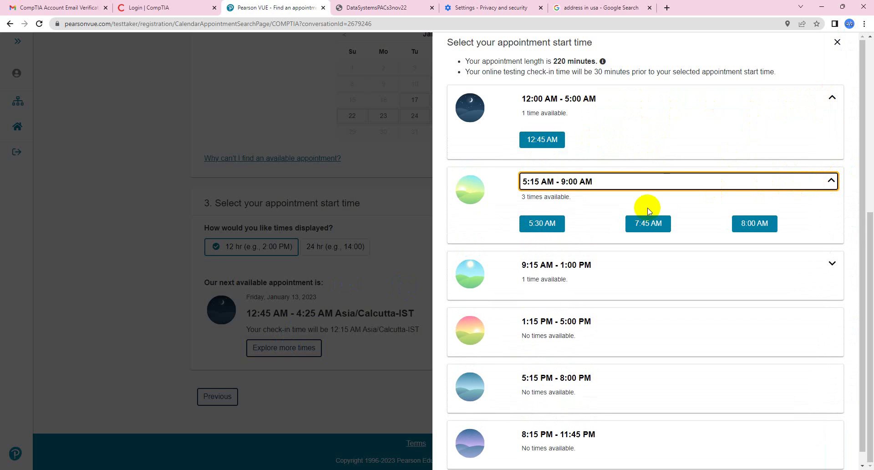
left_click(833, 264)
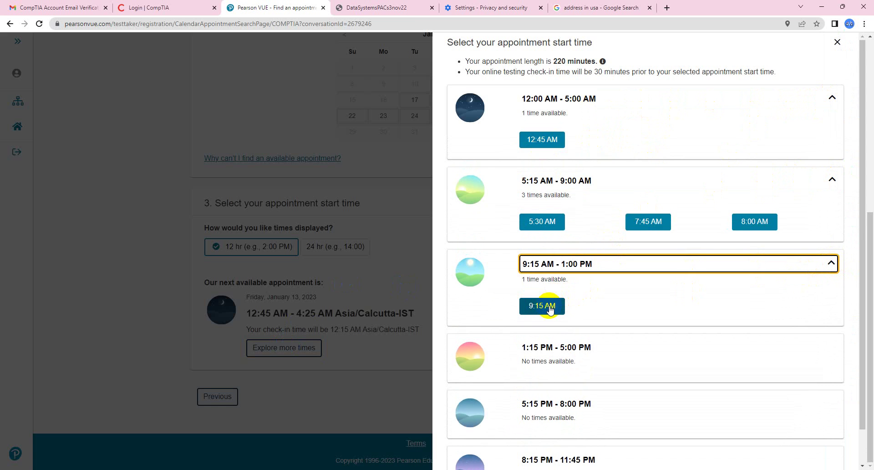
left_click(549, 306)
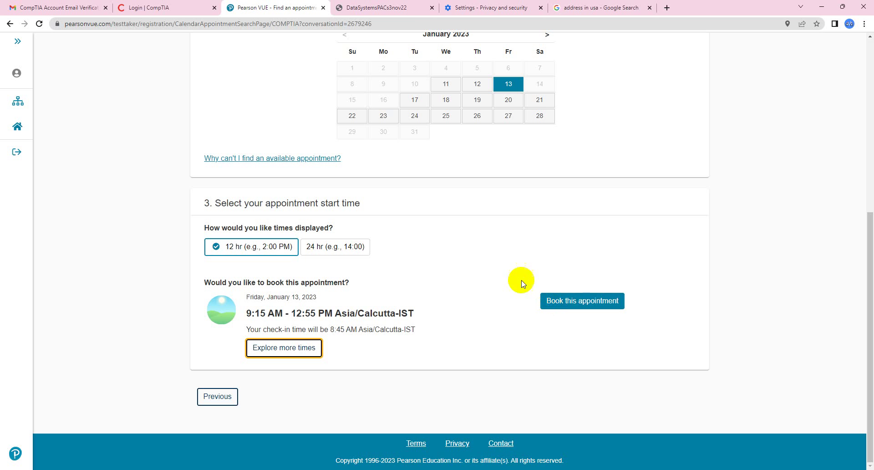
scroll(493, 240, "up", 1)
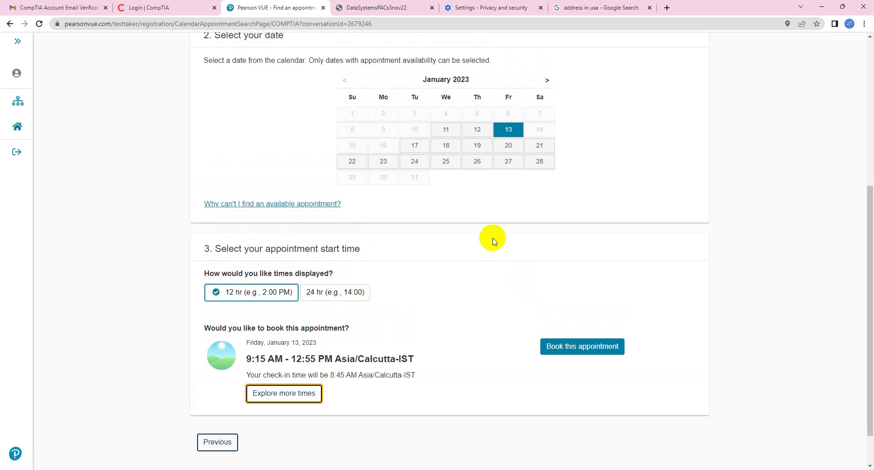
scroll(493, 239, "down", 1)
Step: Book the January 13, 9:15 AM appointment and proceed through the cart to the Almost there page
left_click(589, 298)
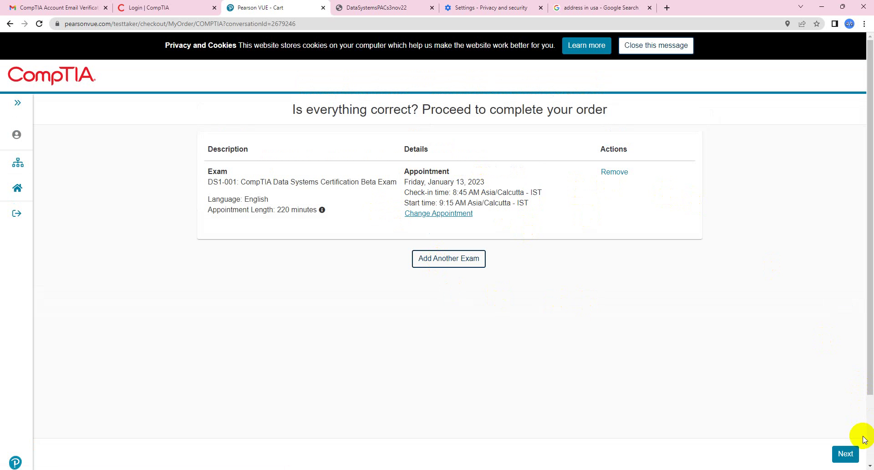
left_click(847, 455)
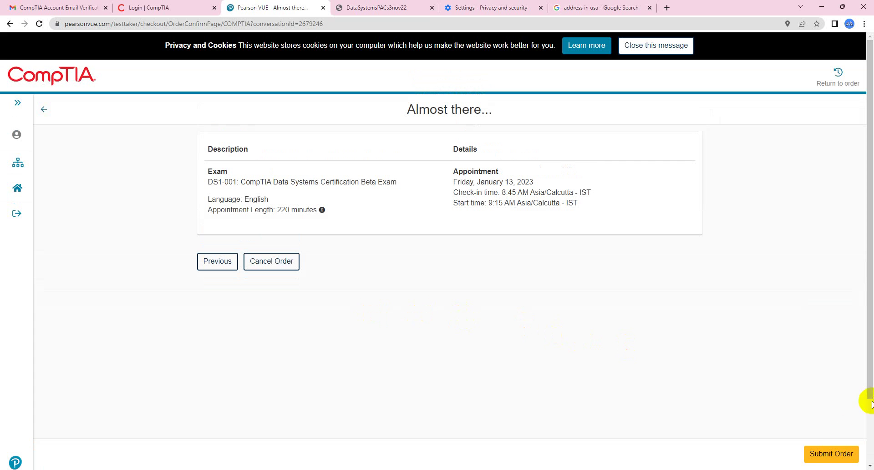
left_click(817, 455)
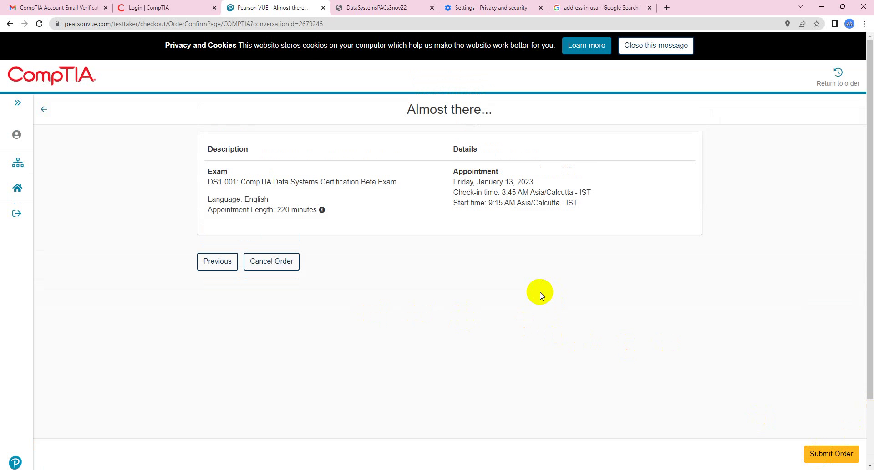
Step: Read through all three pages of the DataSystemsPACs3nov22 PDF guide and return to the top
left_click(371, 7)
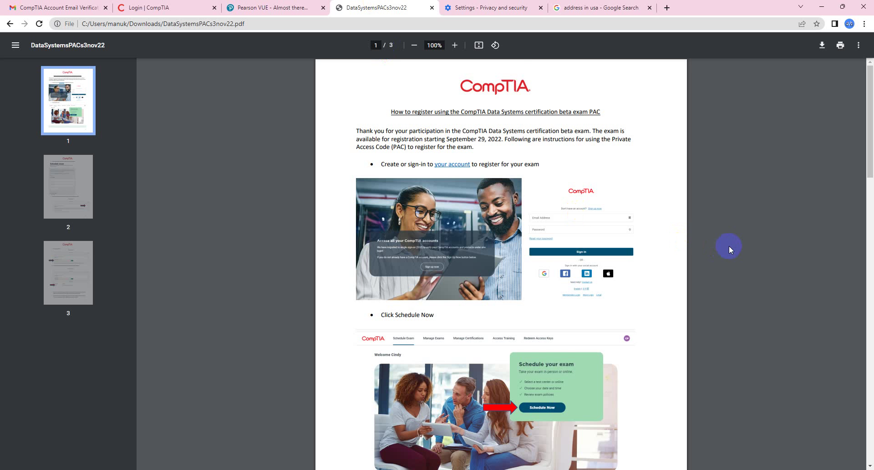
scroll(729, 245, "down", 1)
scroll(728, 245, "down", 1)
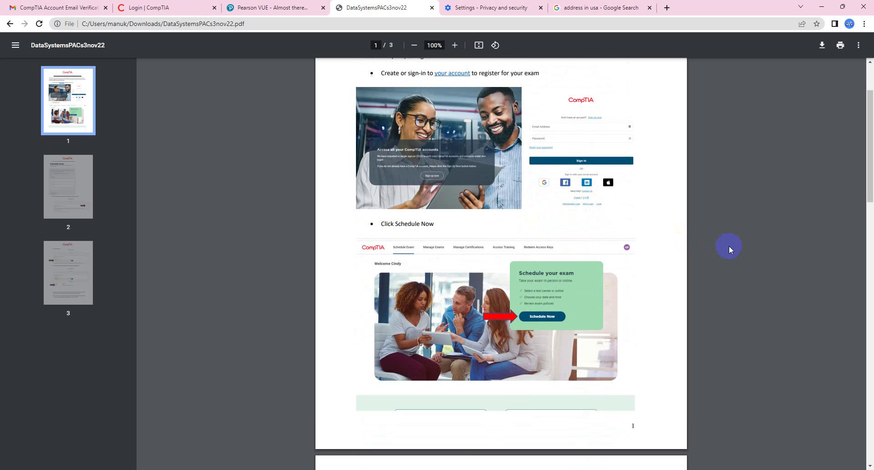
scroll(729, 245, "down", 1)
scroll(737, 250, "down", 3)
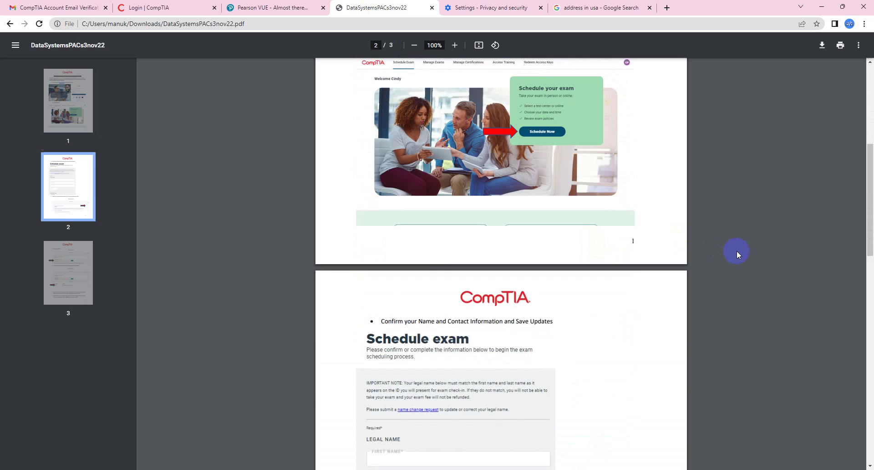
scroll(738, 252, "down", 9)
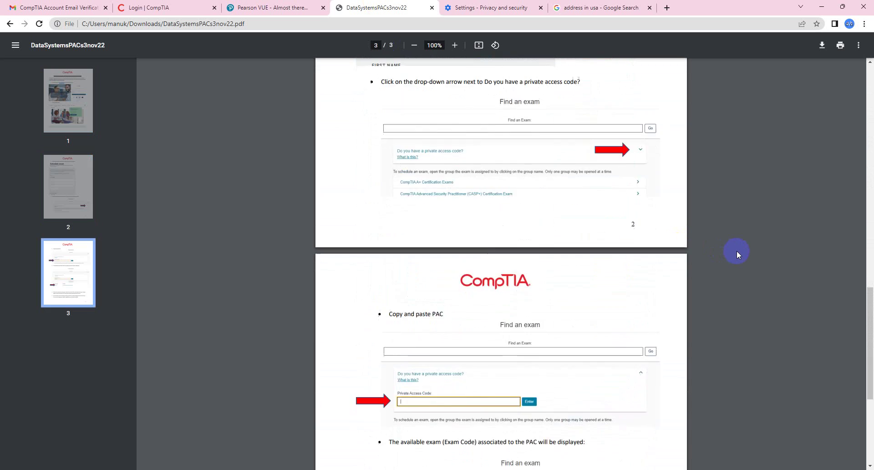
scroll(737, 252, "down", 6)
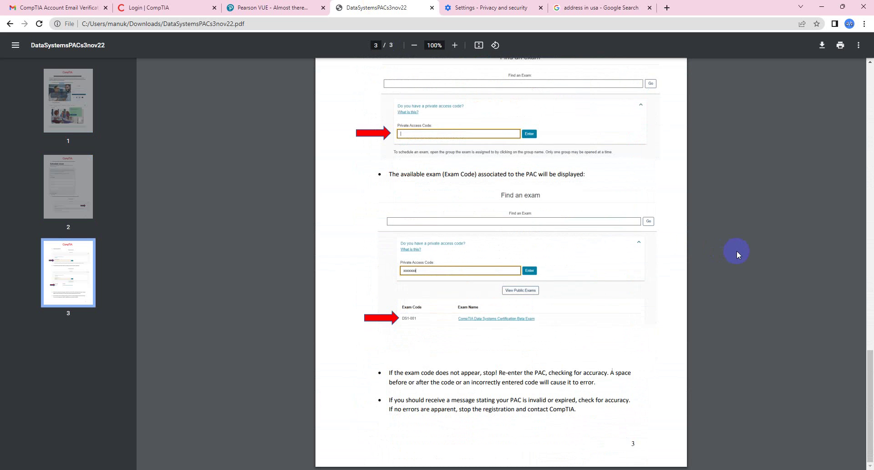
scroll(737, 251, "up", 6)
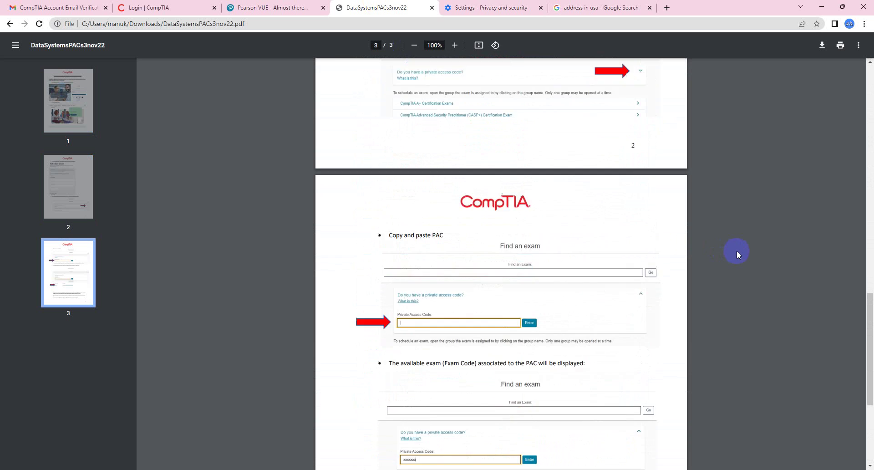
scroll(737, 250, "up", 20)
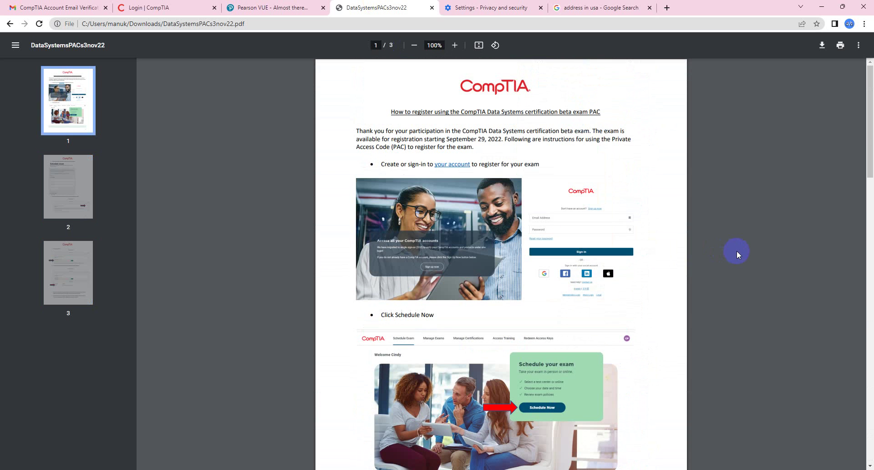